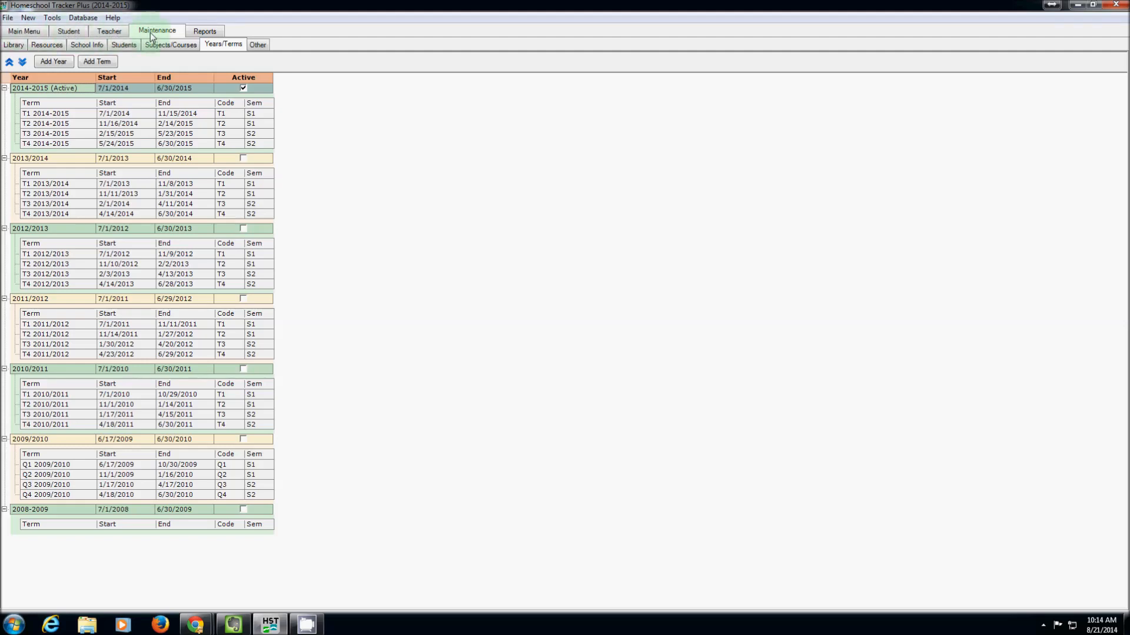
Step: Start a new school year from the Years/Terms list and describe it as "Sample School Year"
left_click(224, 47)
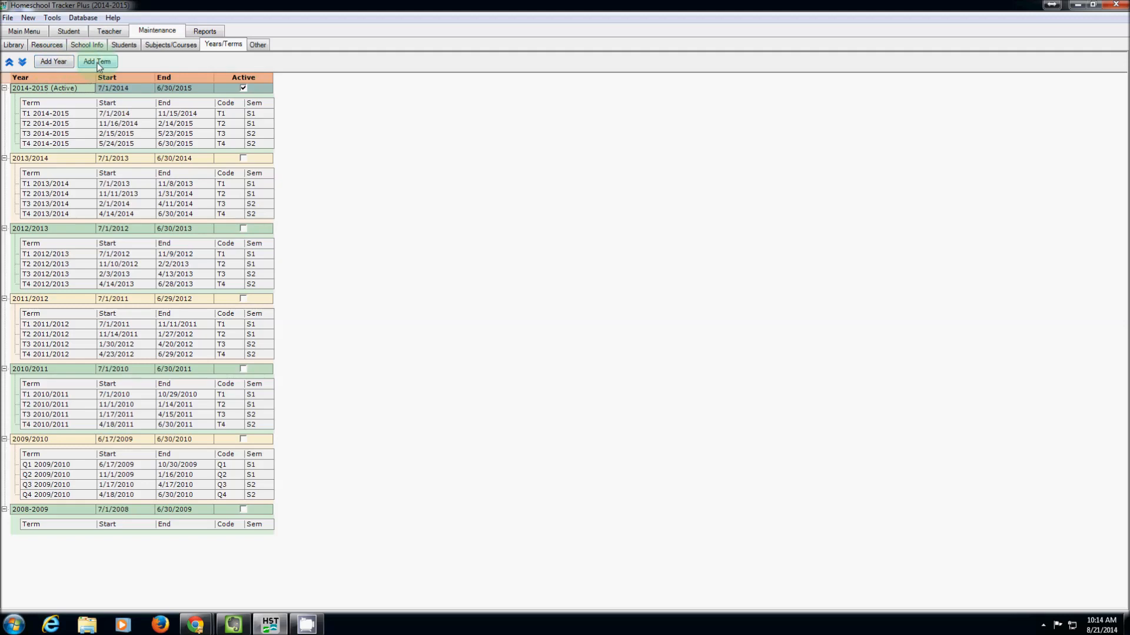
left_click(48, 62)
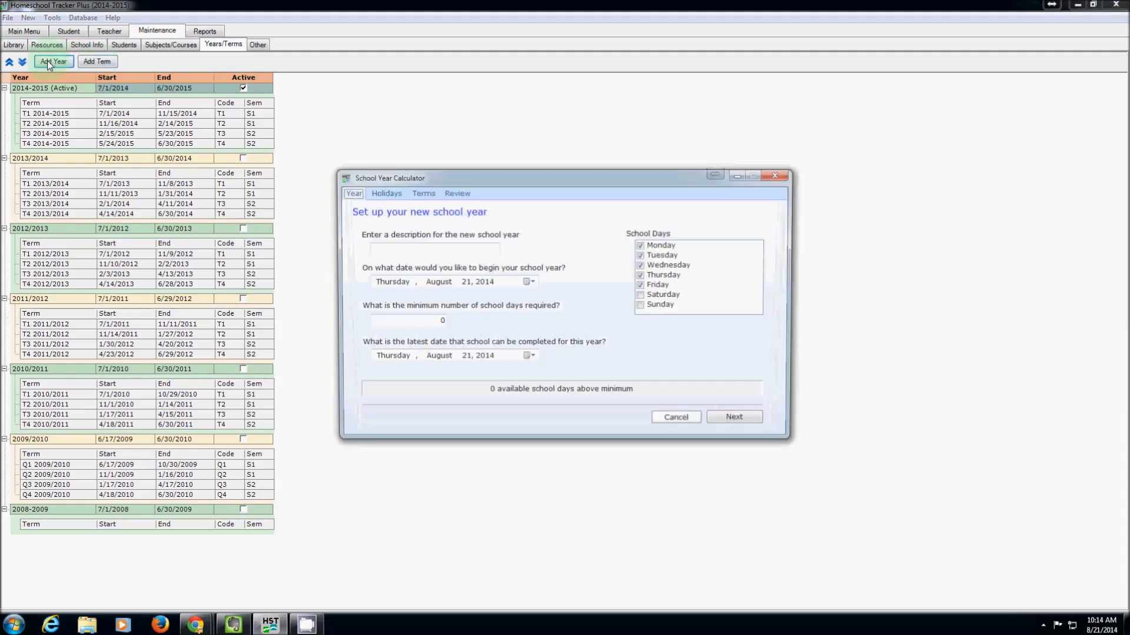
left_click(434, 247)
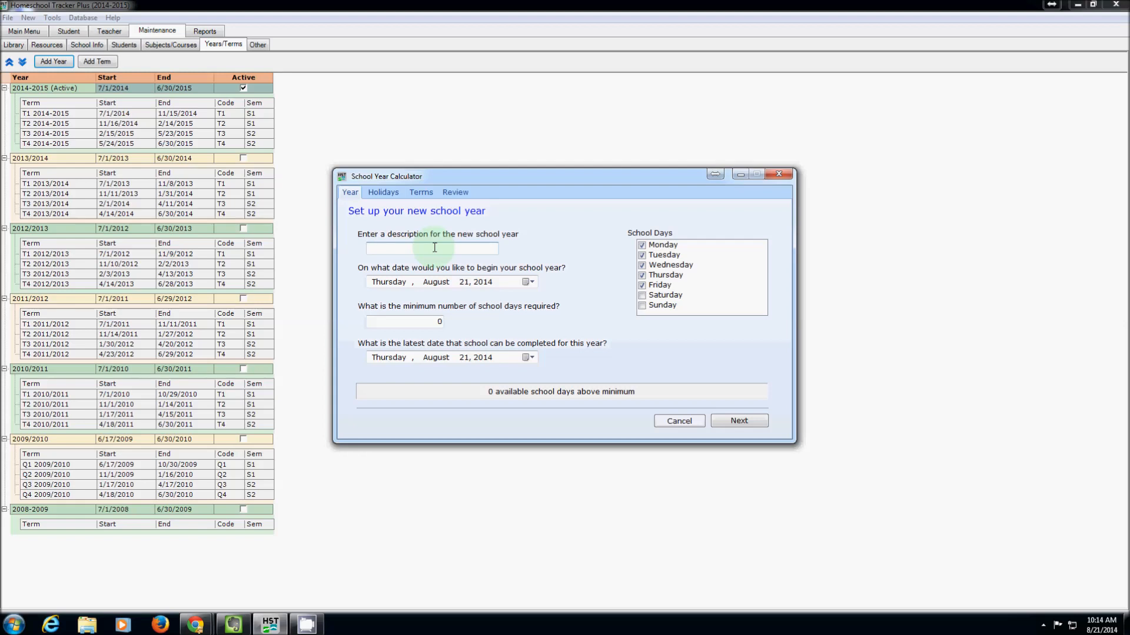
type("Sample School Year")
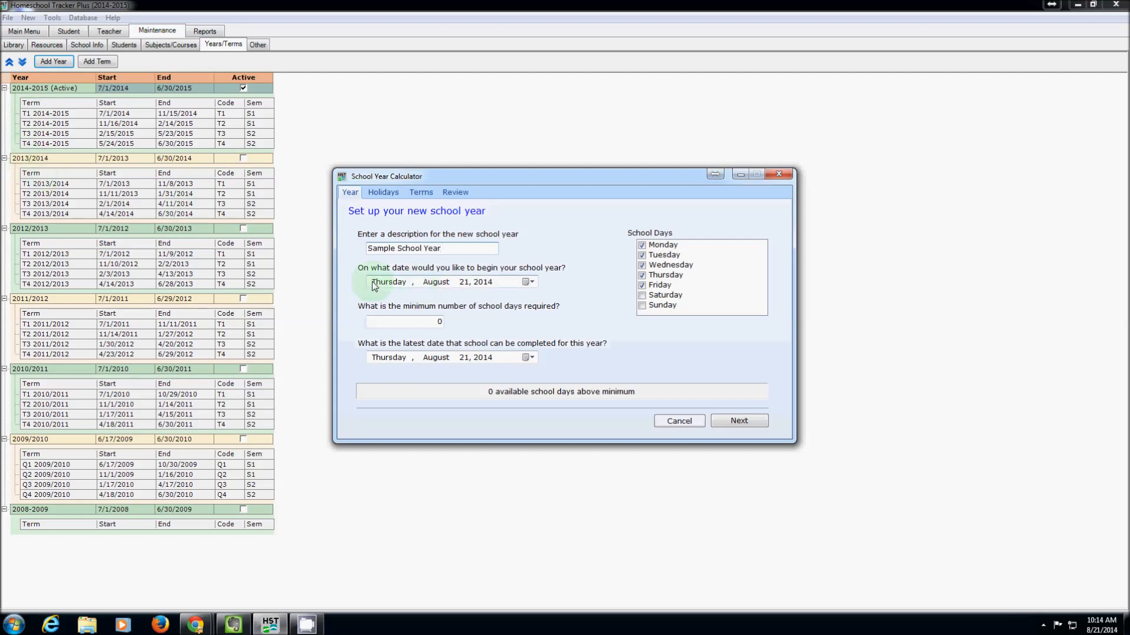
Step: Set the school year to begin on July 1, 2014, with a minimum of 180 required school days
left_click(529, 282)
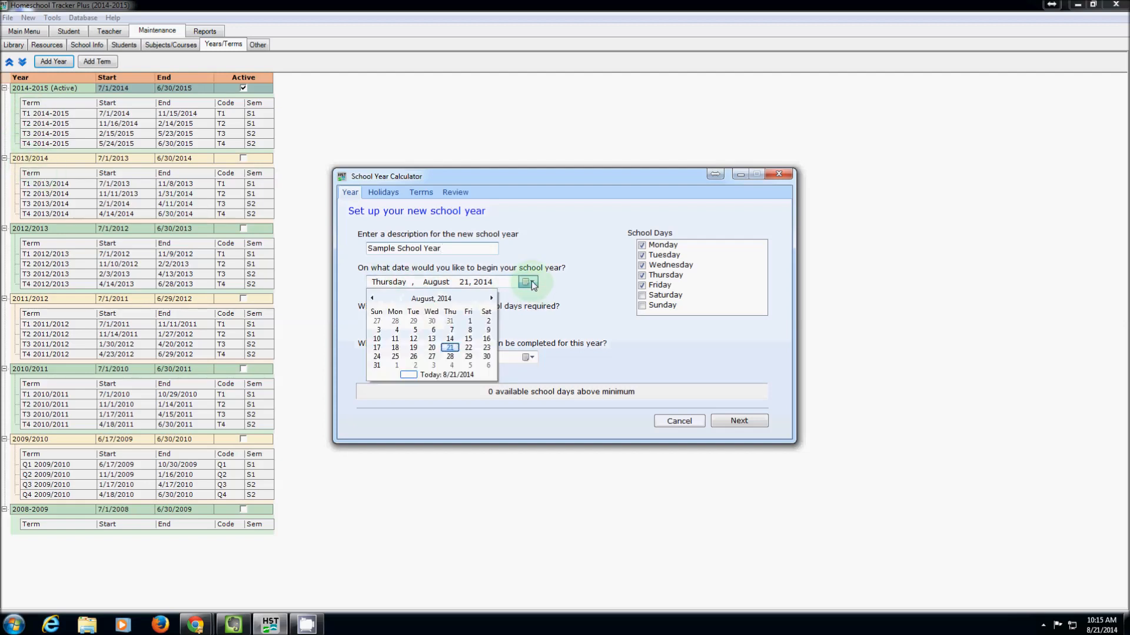
left_click(371, 298)
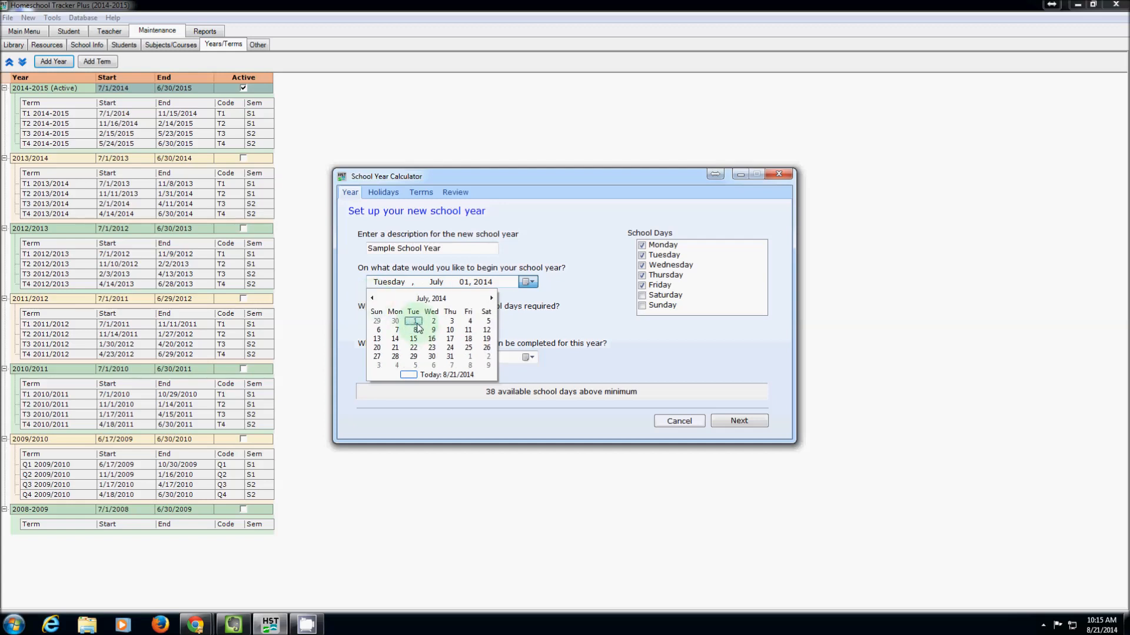
left_click(415, 322)
left_click(447, 320)
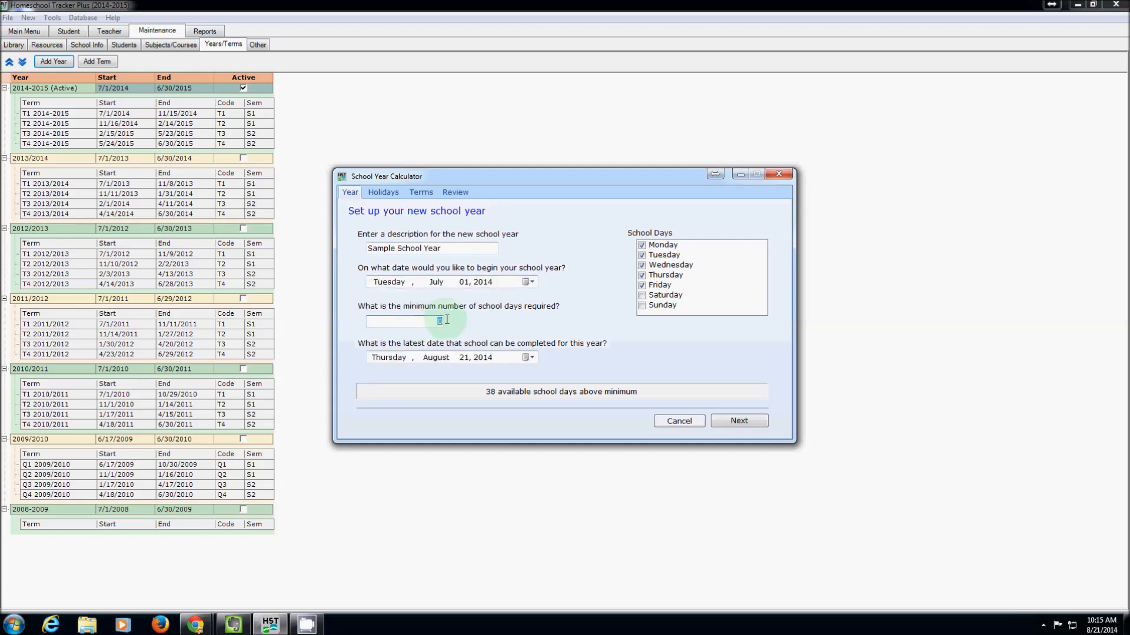
type("180")
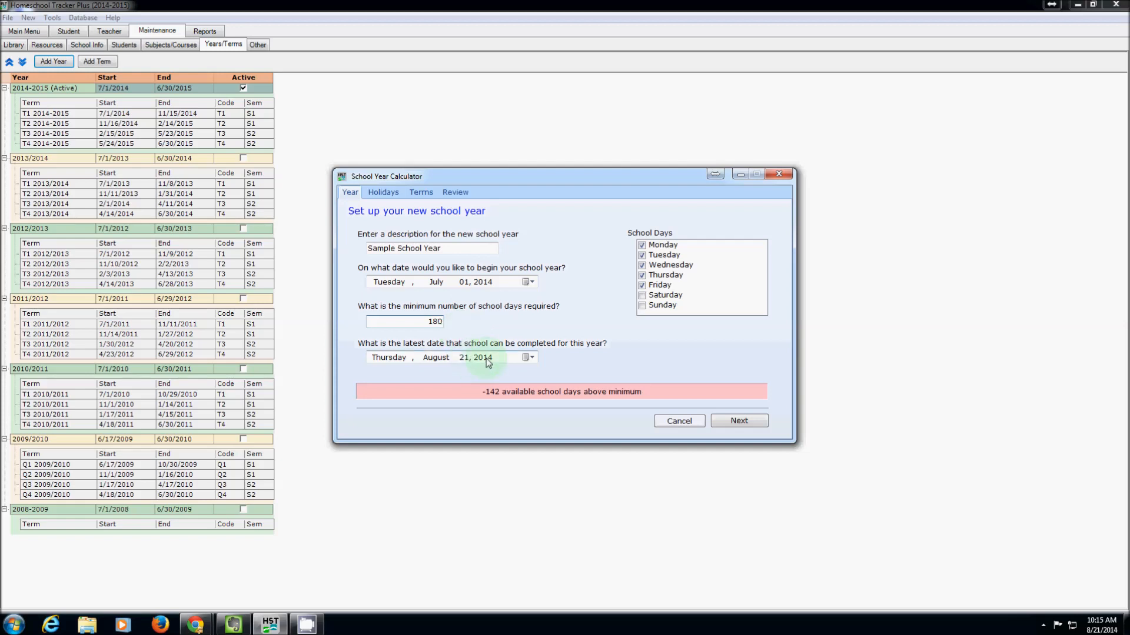
Step: Set the latest date for completing the school year to June 30, 2015, and continue to the holidays
left_click(527, 358)
left_click(491, 374)
left_click(491, 373)
left_click(491, 374)
left_click(491, 374)
left_click(490, 374)
left_click(490, 374)
left_click(490, 374)
left_click(490, 374)
left_click(490, 374)
left_click(490, 374)
left_click(414, 433)
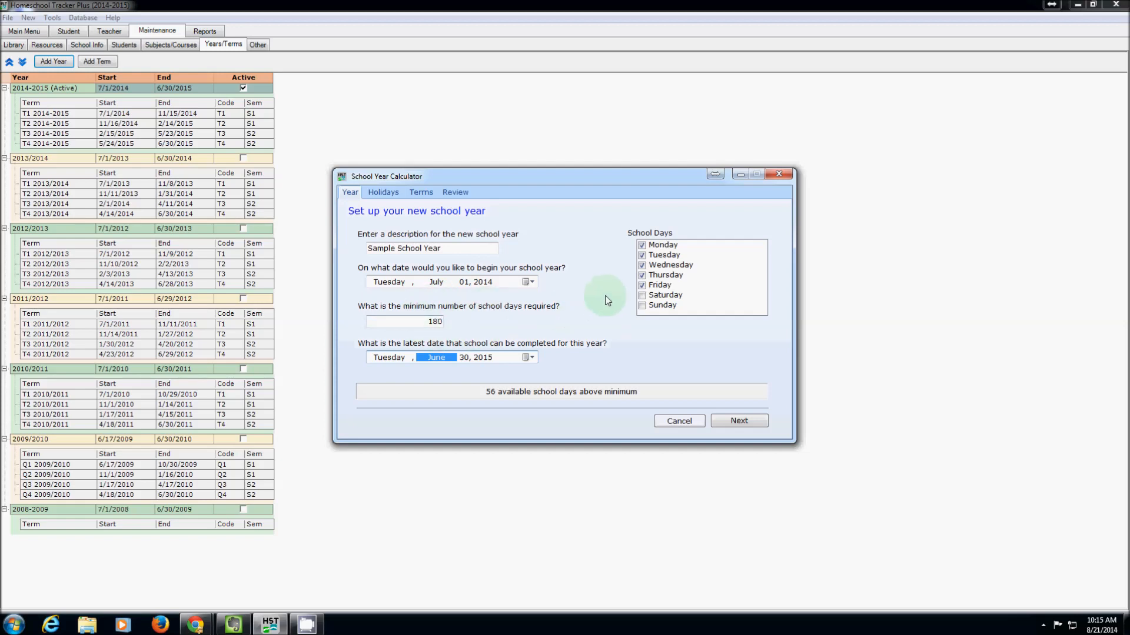
left_click(750, 422)
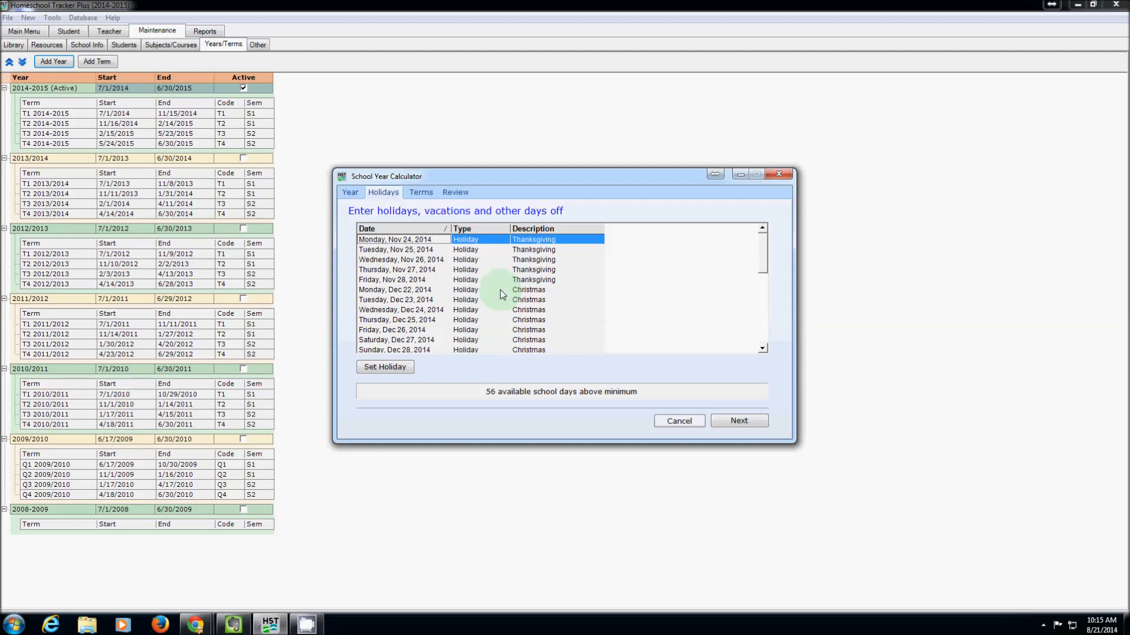
Step: Add a holiday described as "Labor Day Weekend" covering August 29 to September 1, 2014
scroll(500, 290, "down", 4)
scroll(500, 289, "down", 3)
scroll(500, 290, "up", 7)
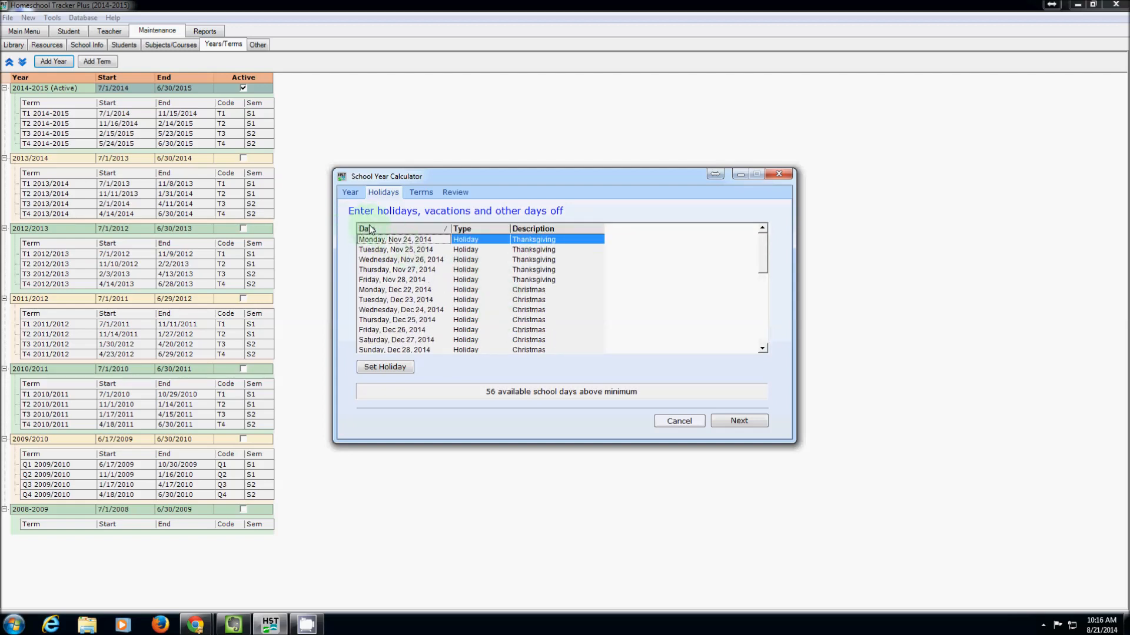
left_click(385, 367)
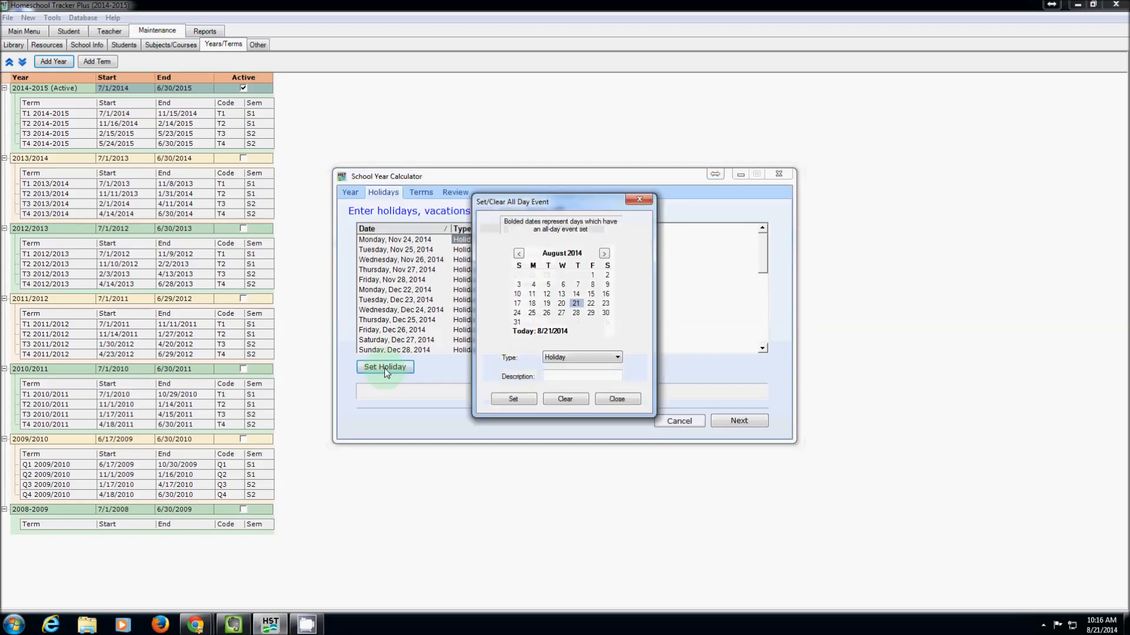
left_click(604, 254)
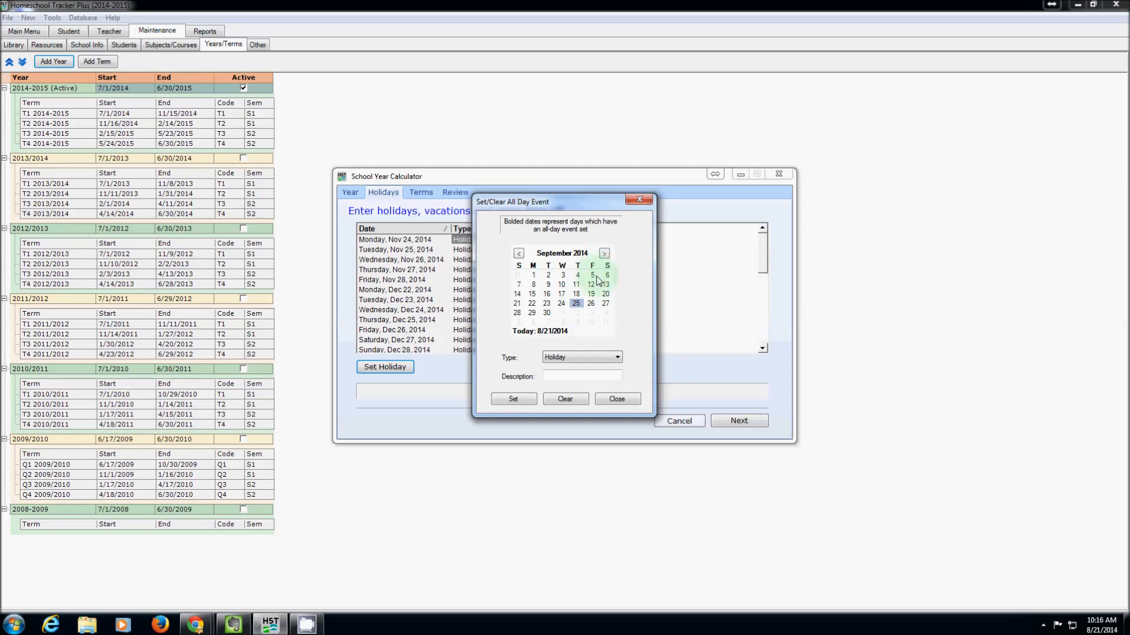
left_click(515, 257)
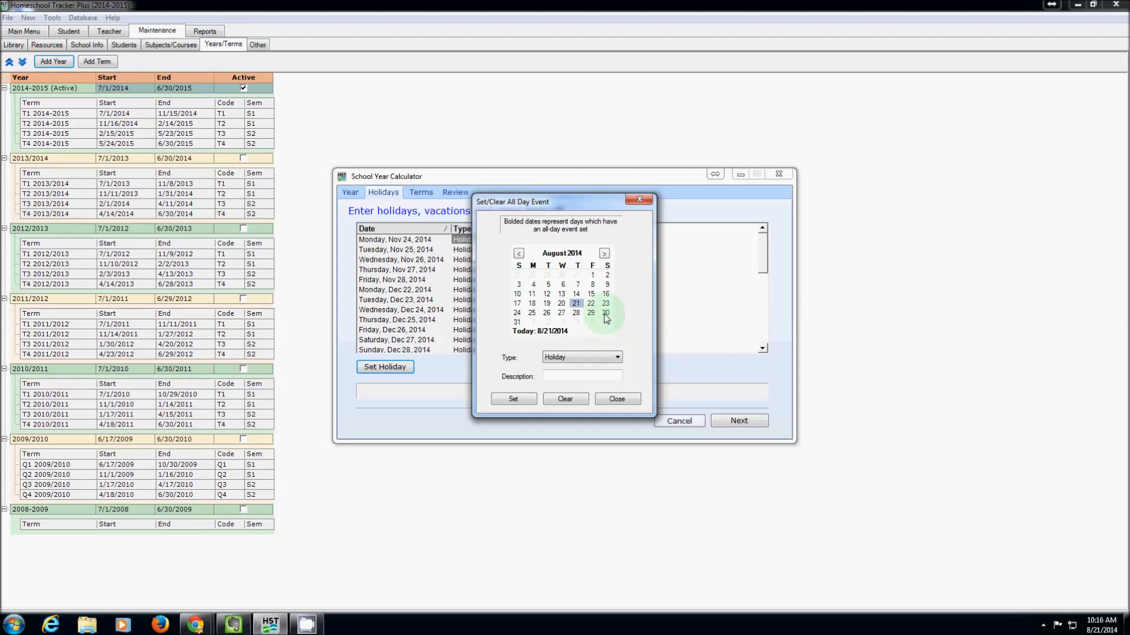
left_click_drag(591, 315, 536, 328)
left_click(563, 375)
type("Labor Day Weekend")
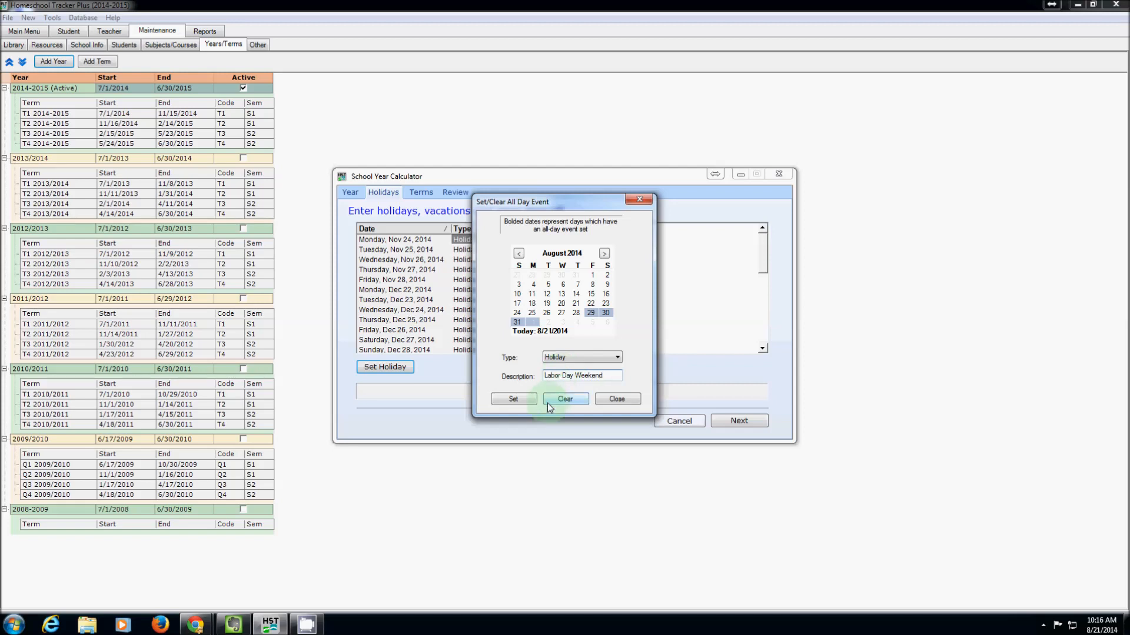
left_click(513, 399)
left_click(566, 348)
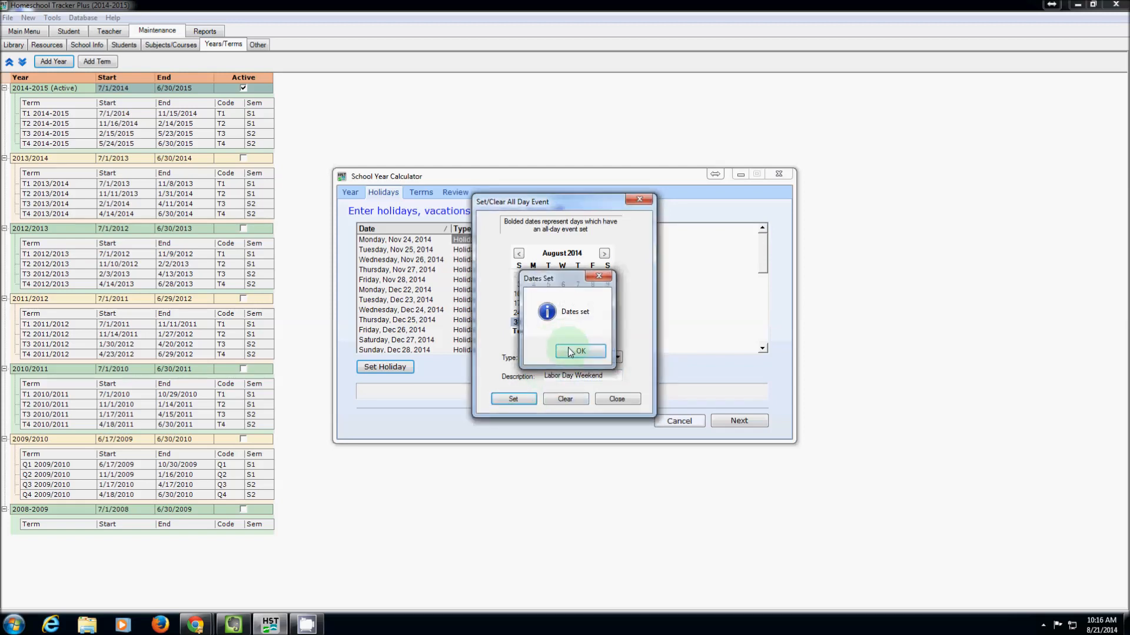
left_click(616, 400)
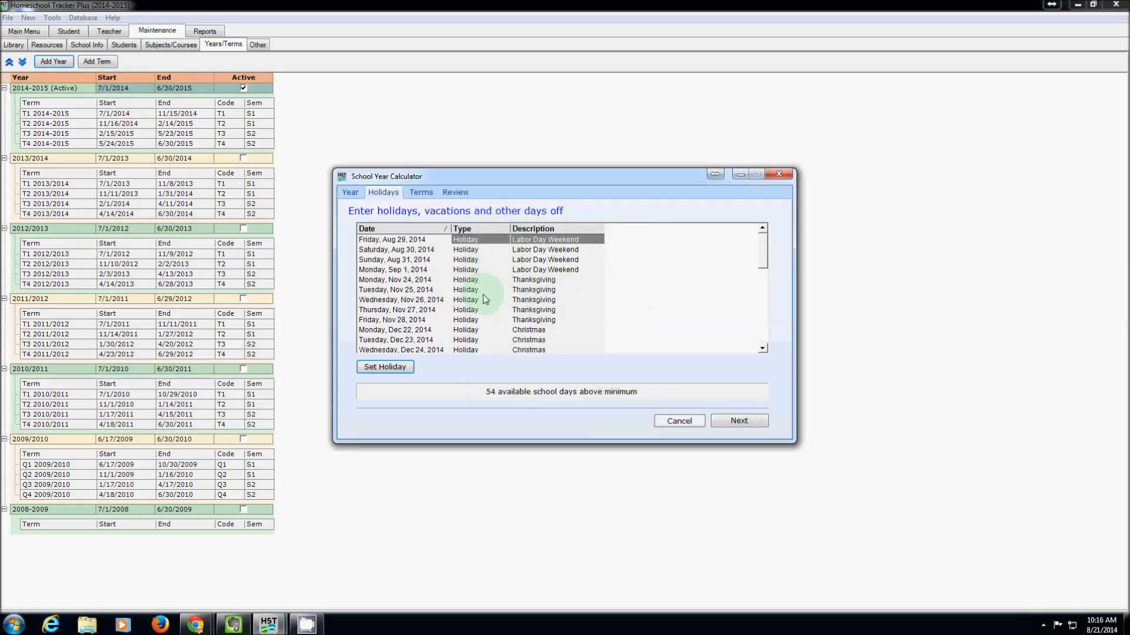
Step: Review the remaining holidays, continue to the term setup, and set the number of terms to 4
left_click_drag(765, 257, 764, 320)
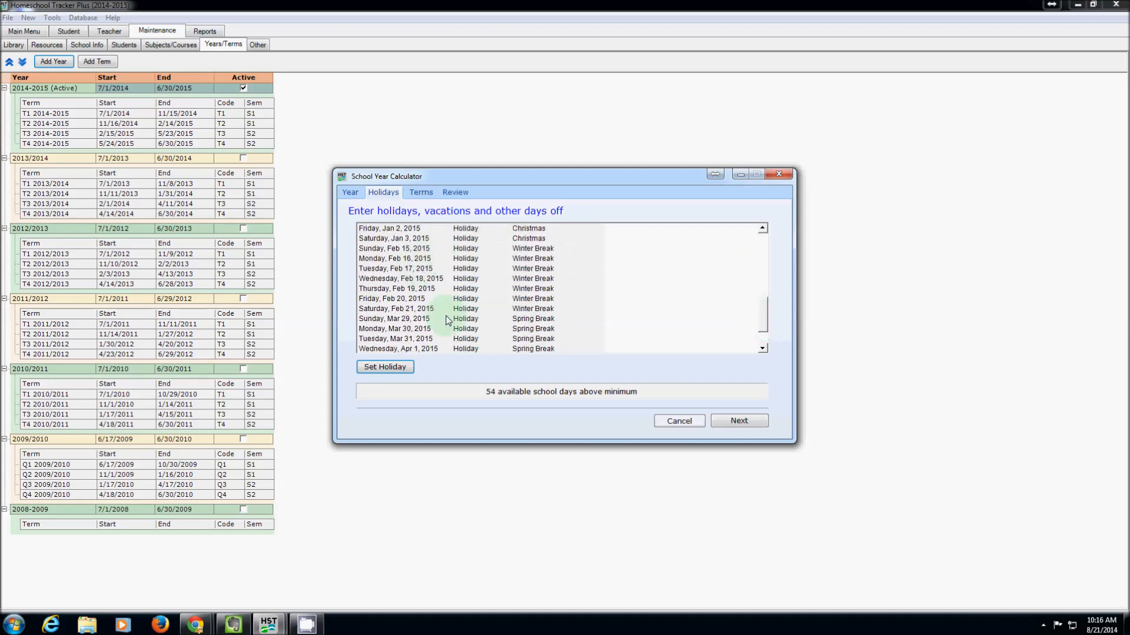
left_click_drag(760, 307, 761, 332)
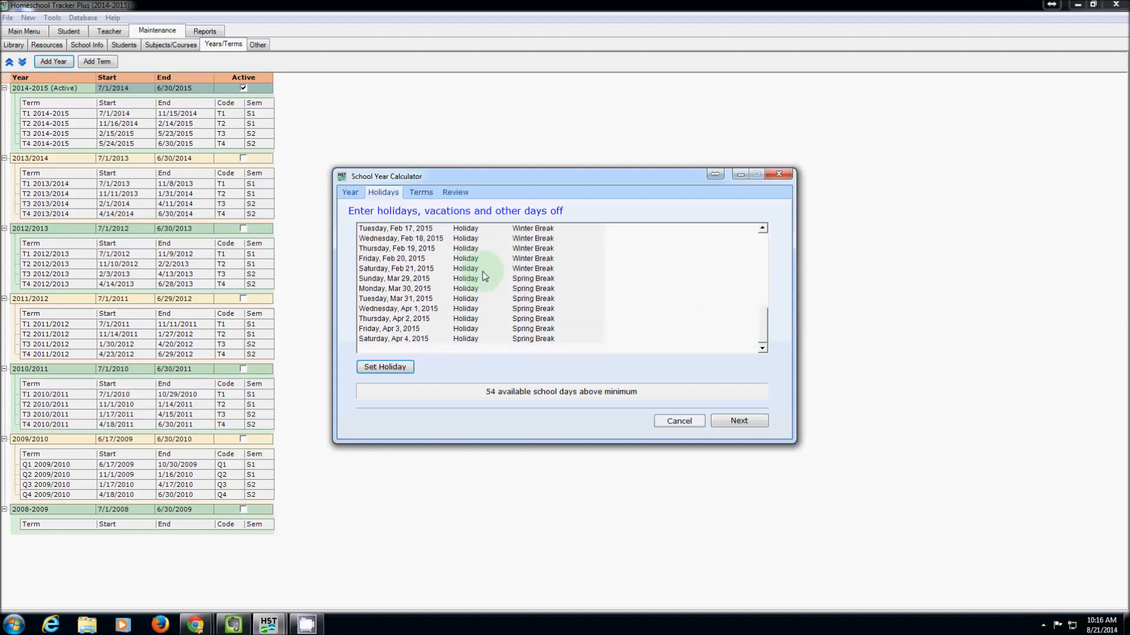
left_click(741, 421)
left_click(465, 283)
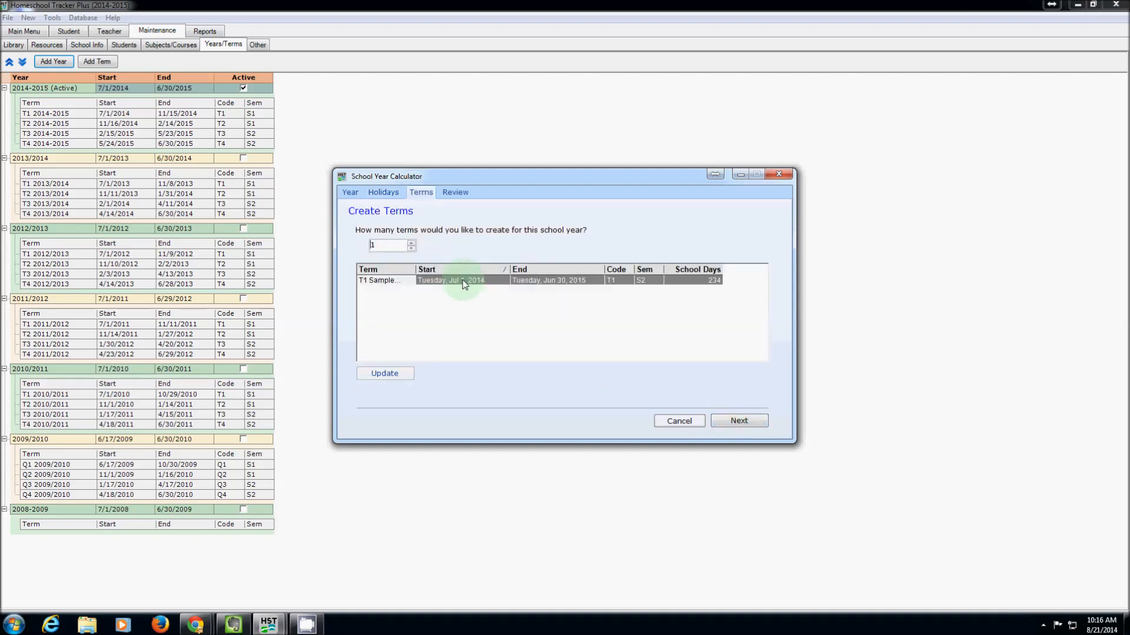
left_click(411, 243)
left_click(411, 242)
left_click(411, 242)
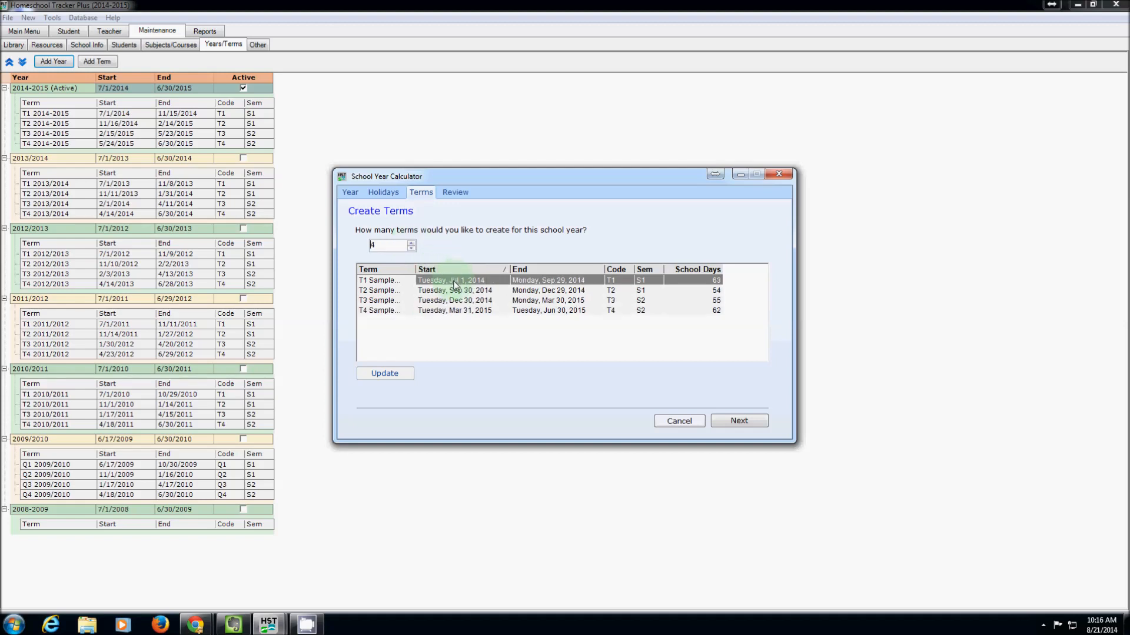
Step: Set the end date of term T1 to November 15, 2014
left_click(542, 283)
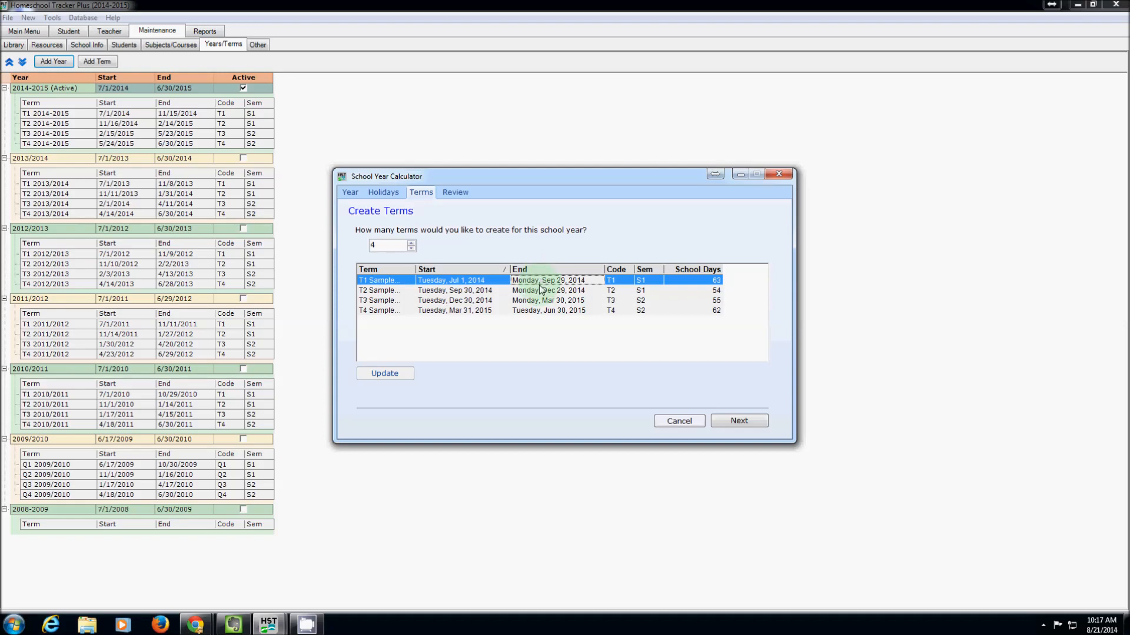
left_click(596, 283)
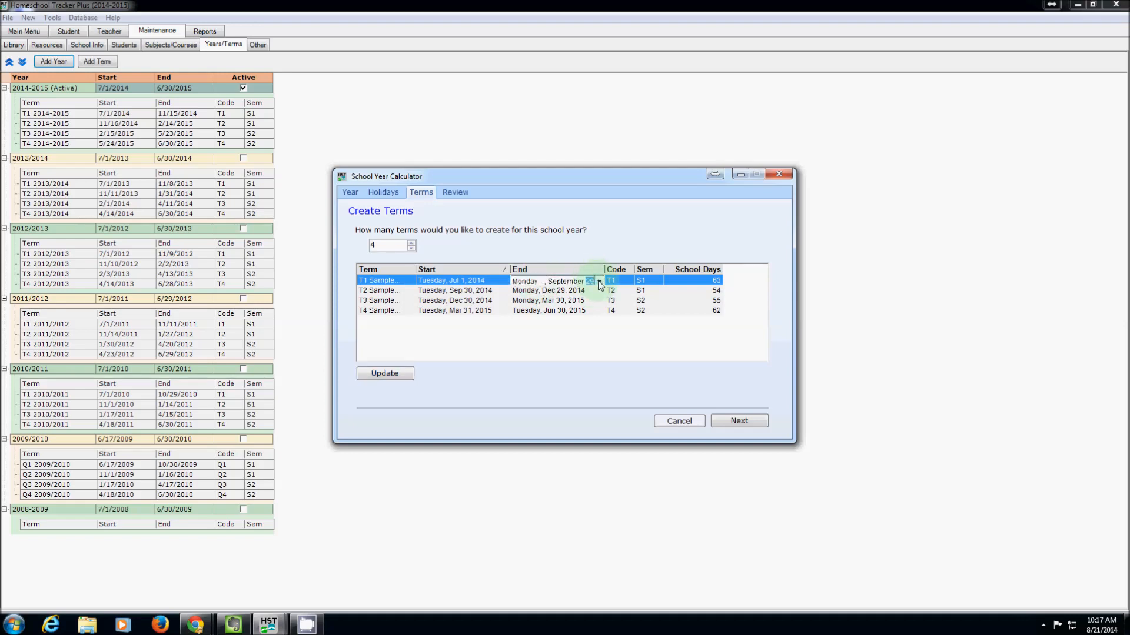
left_click(599, 283)
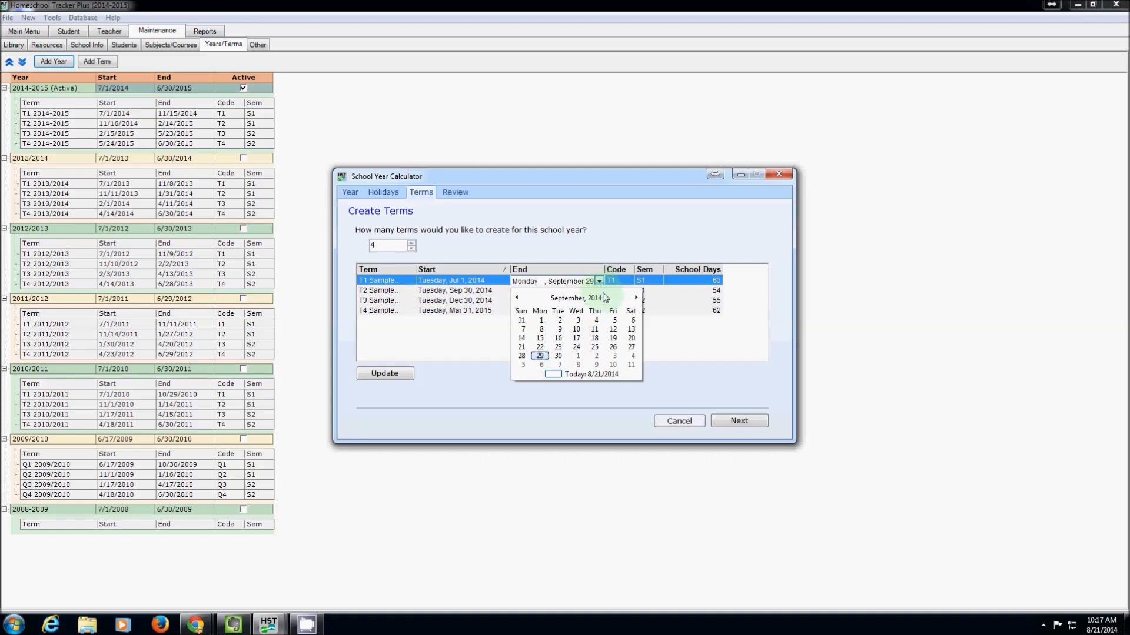
left_click(635, 298)
left_click(635, 298)
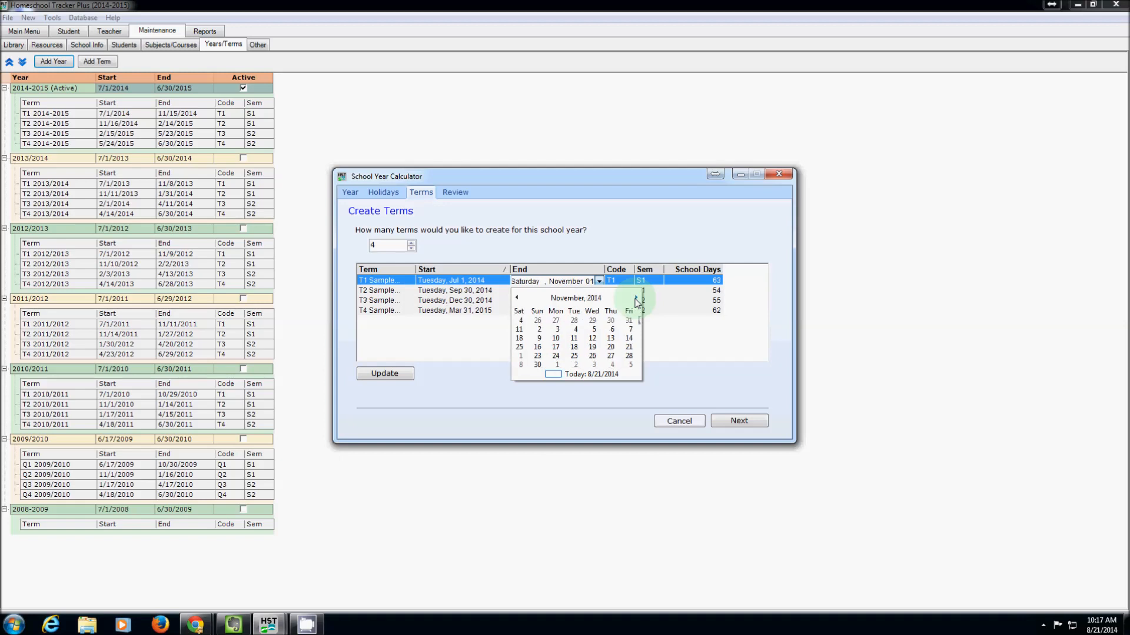
left_click(633, 337)
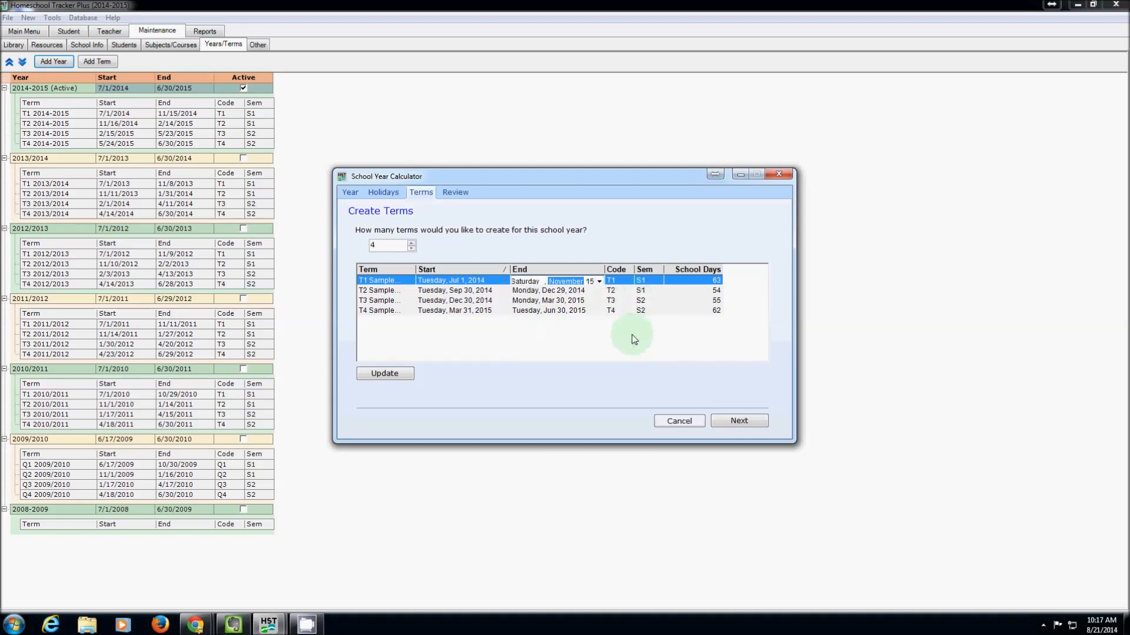
Step: Set the start date of term T2 to November 16, 2014
left_click(495, 291)
left_click(505, 291)
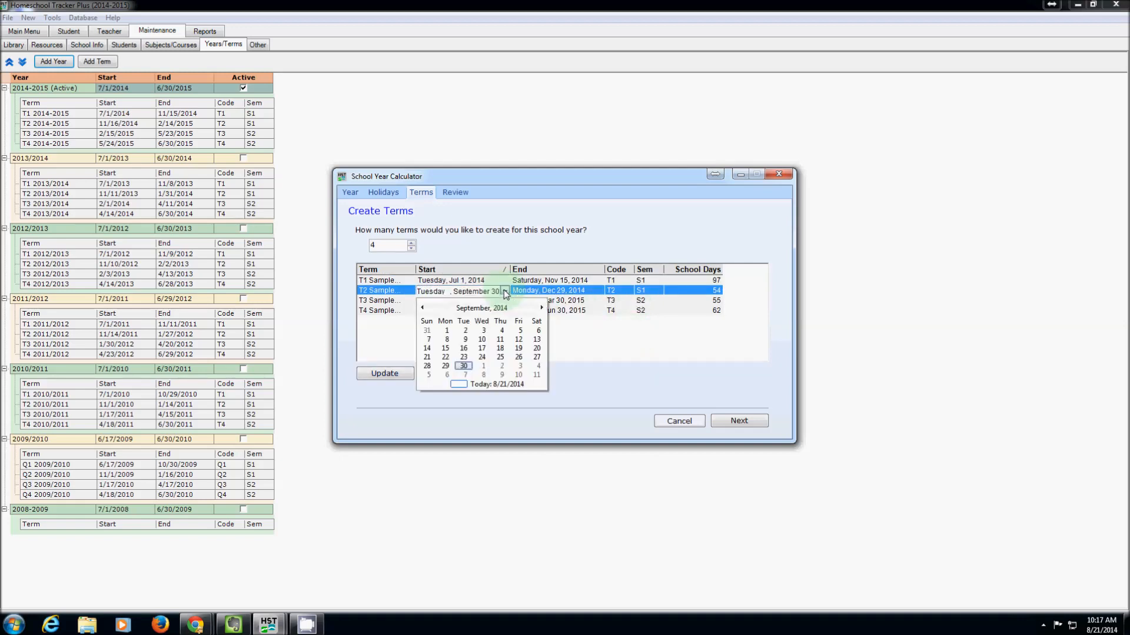
left_click(542, 308)
left_click(542, 308)
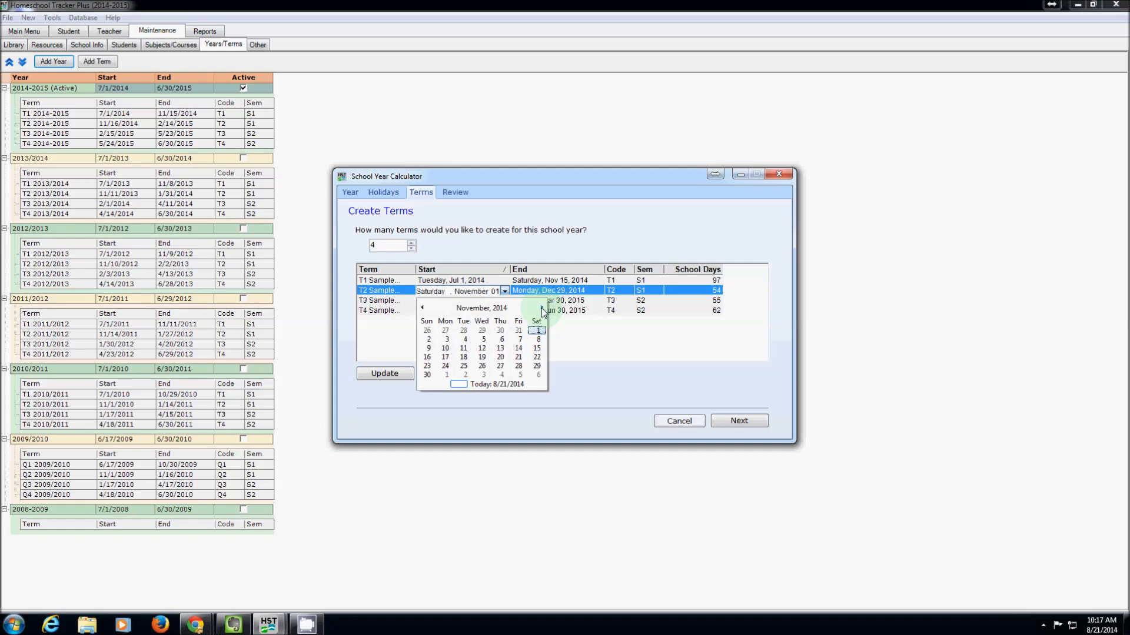
left_click(435, 357)
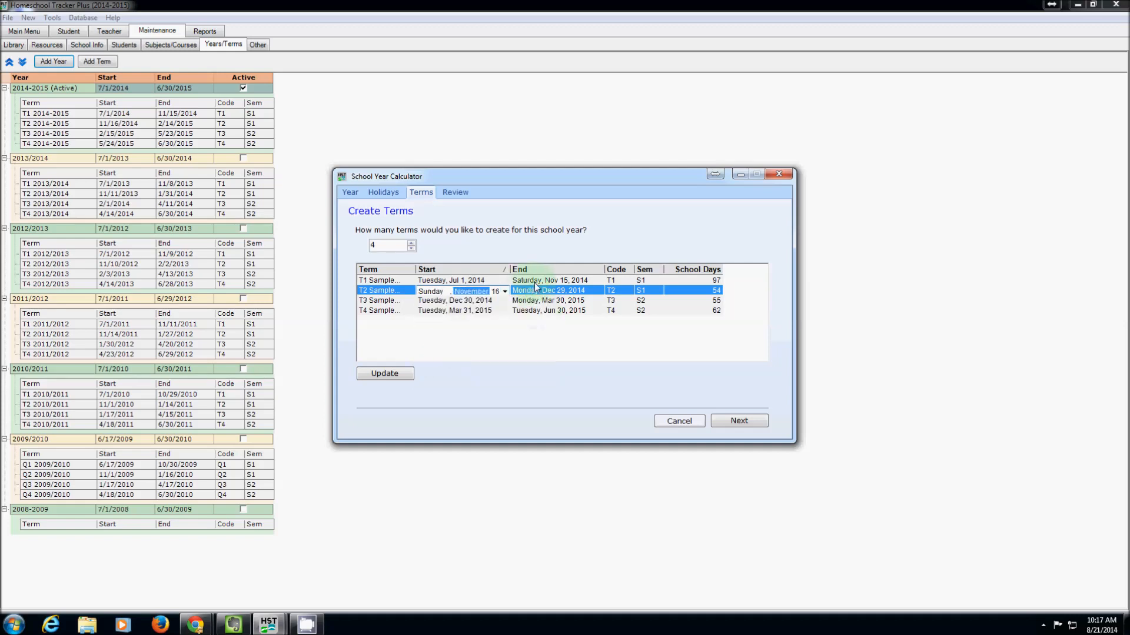
Step: Set the end date of term T2 to February 14, 2015
left_click(599, 292)
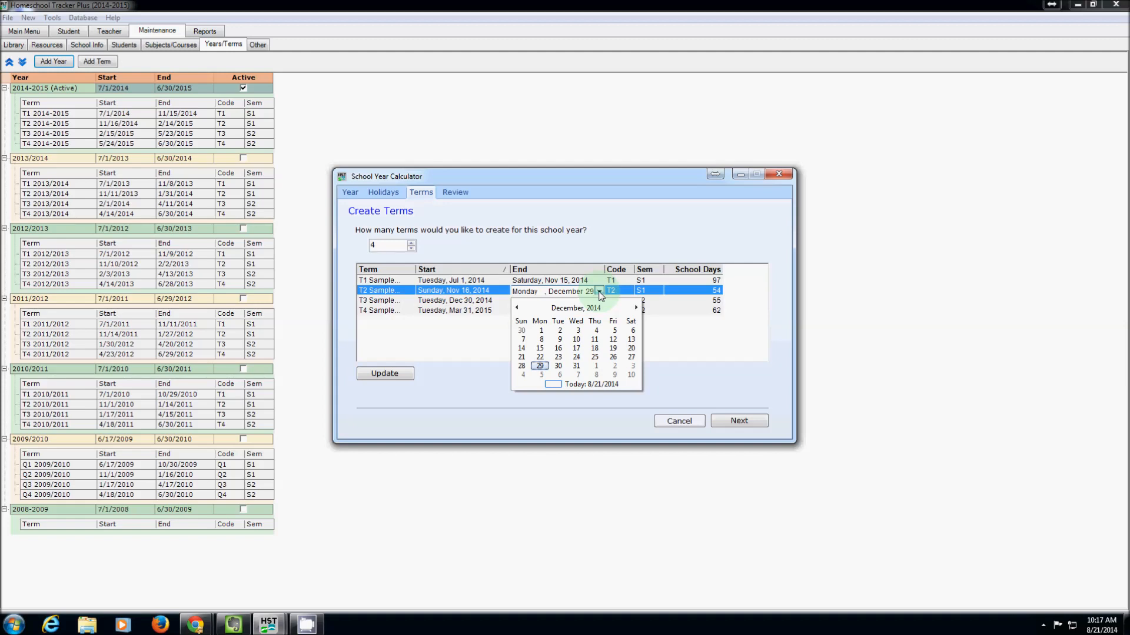
left_click(636, 309)
left_click(636, 308)
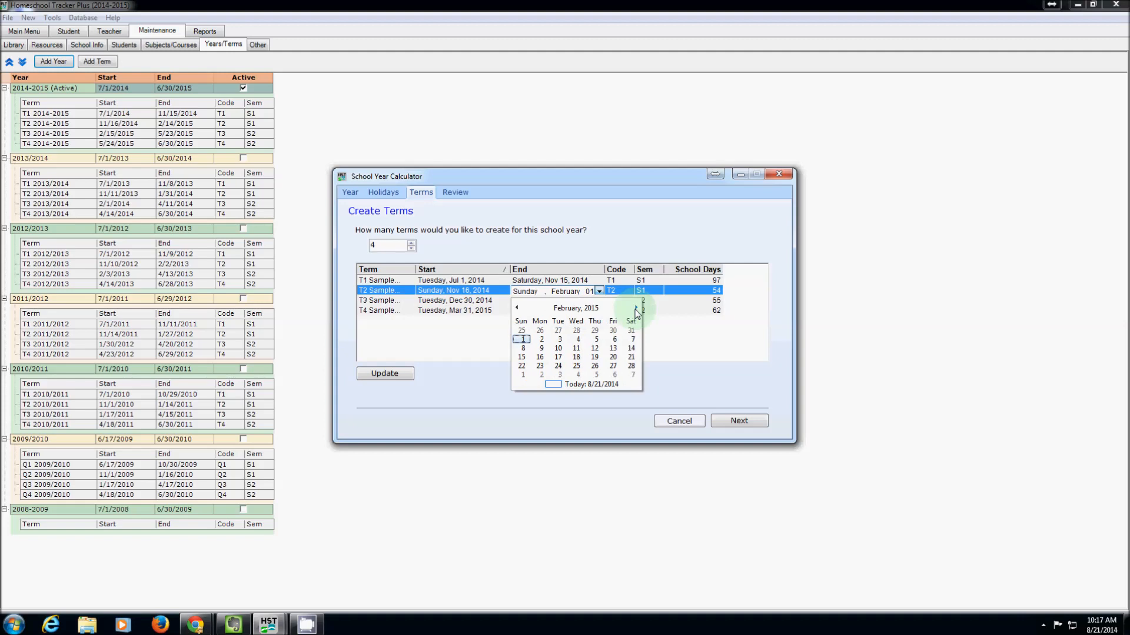
left_click(632, 348)
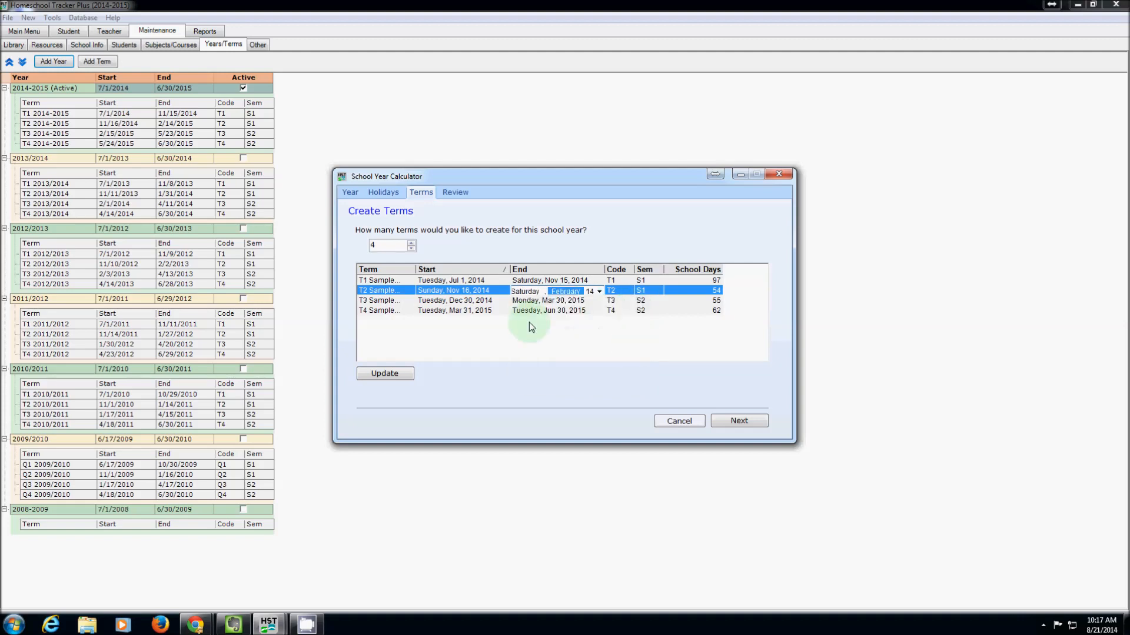
Step: Set the start date of term T3 to December 15, 2014
left_click(481, 305)
left_click(504, 302)
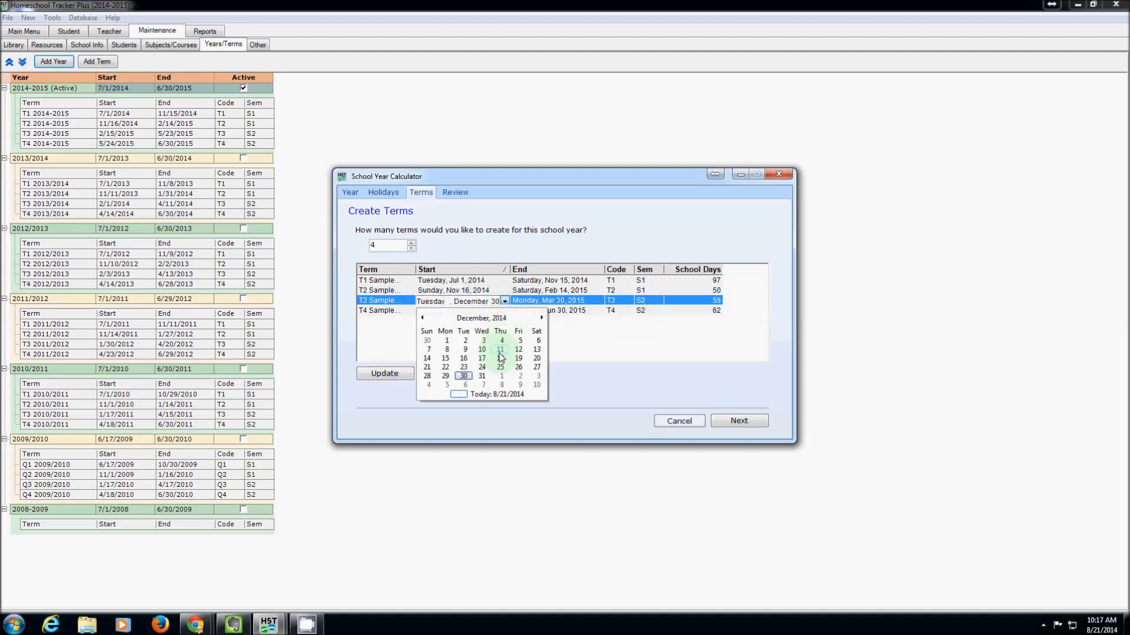
left_click(445, 358)
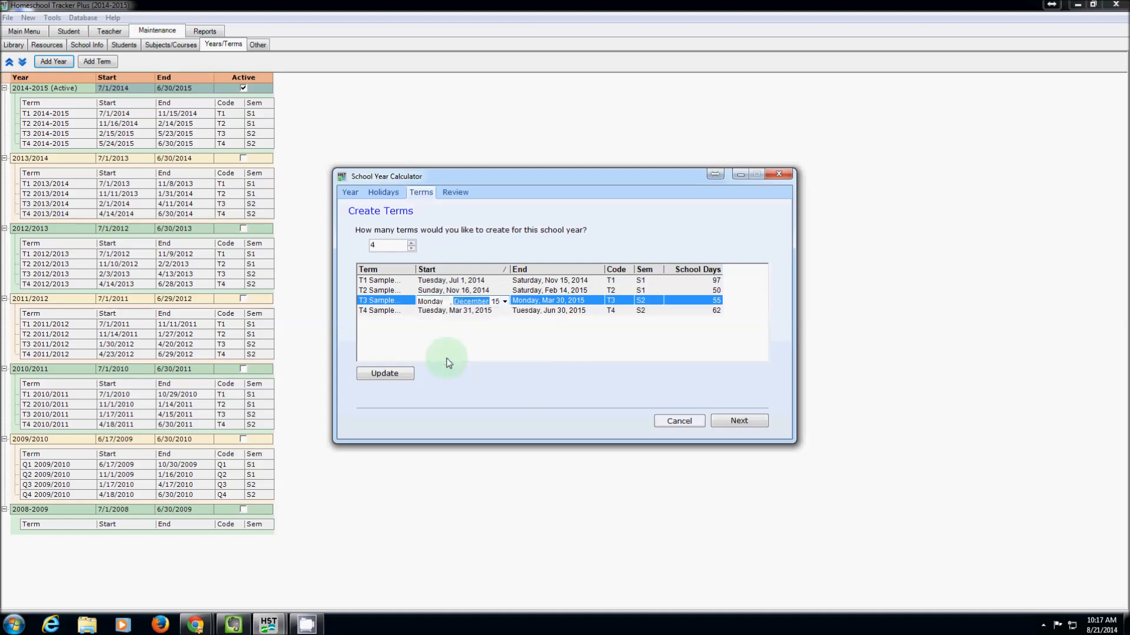
Step: Set the end date of term T3 to May 23, 2015
left_click(549, 304)
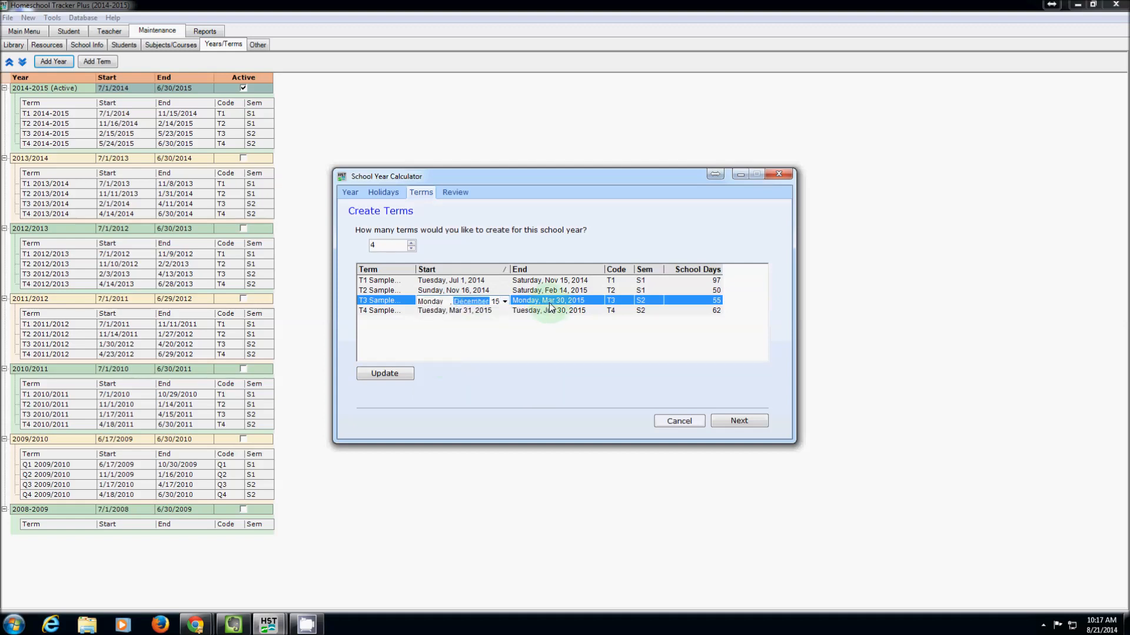
left_click(598, 302)
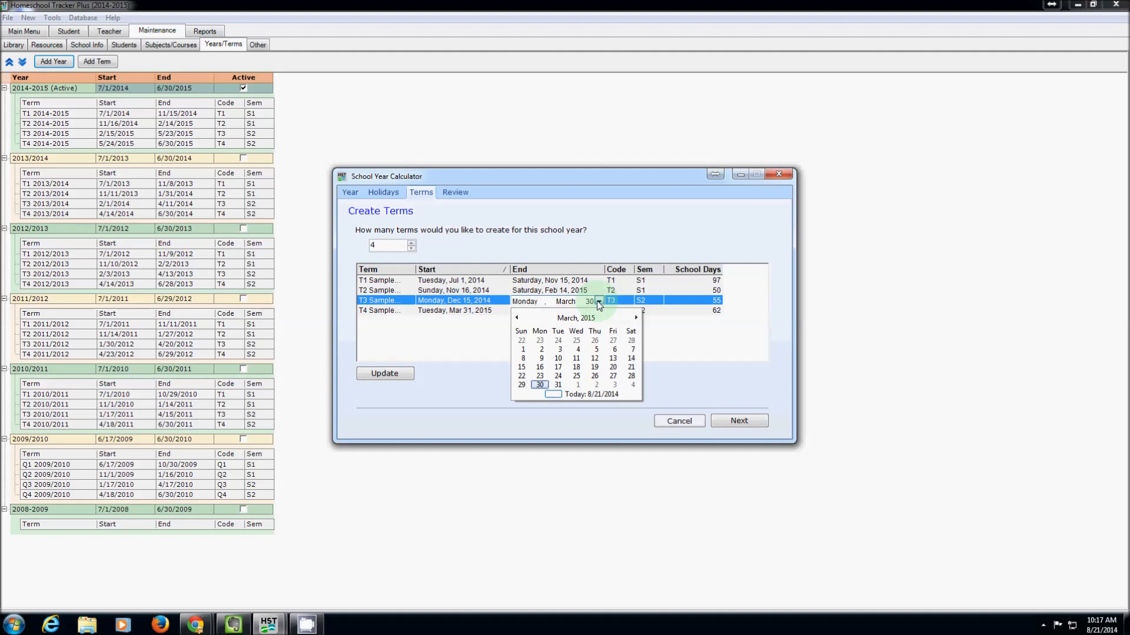
left_click(598, 302)
left_click(597, 302)
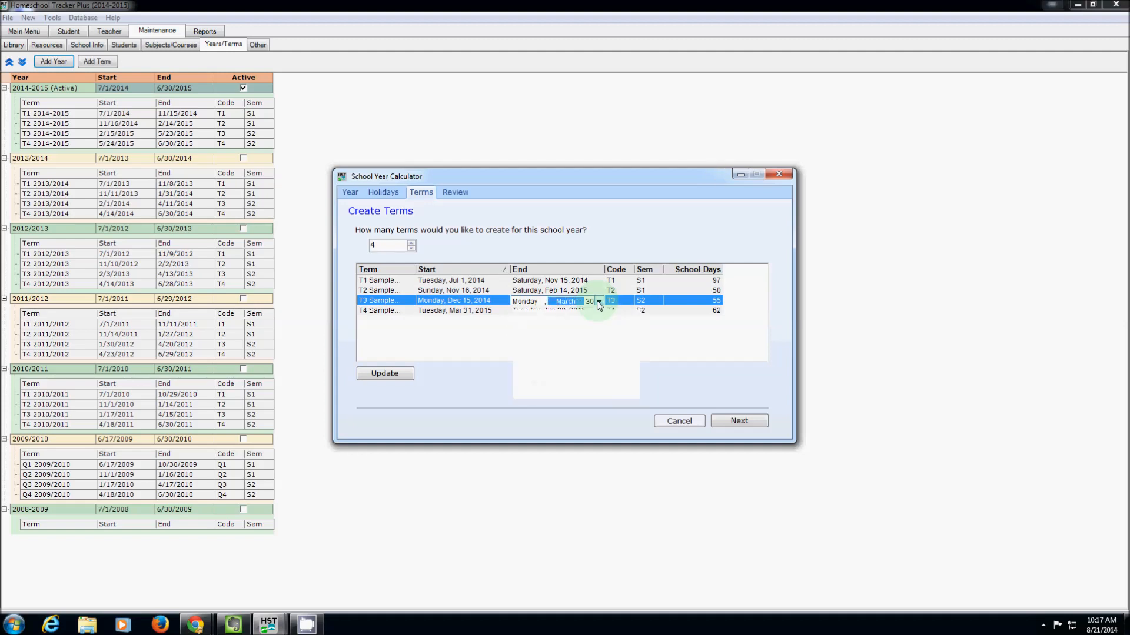
left_click(636, 319)
left_click(636, 317)
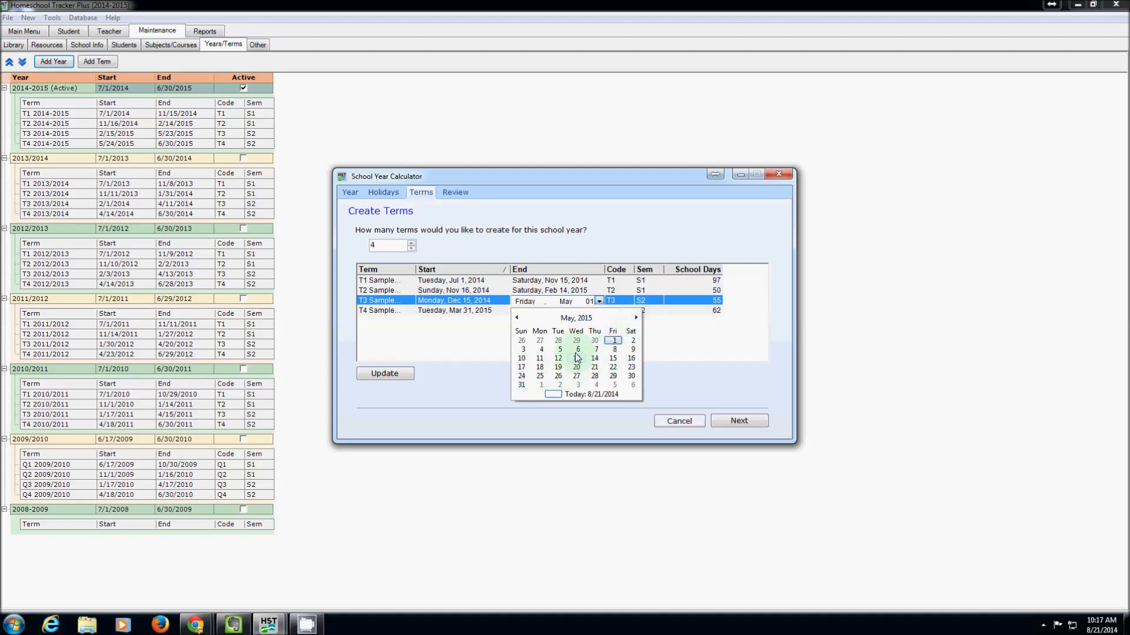
left_click(630, 367)
Step: Set the start date of term T4 to May 24, 2015, and continue to the school year review
left_click(453, 310)
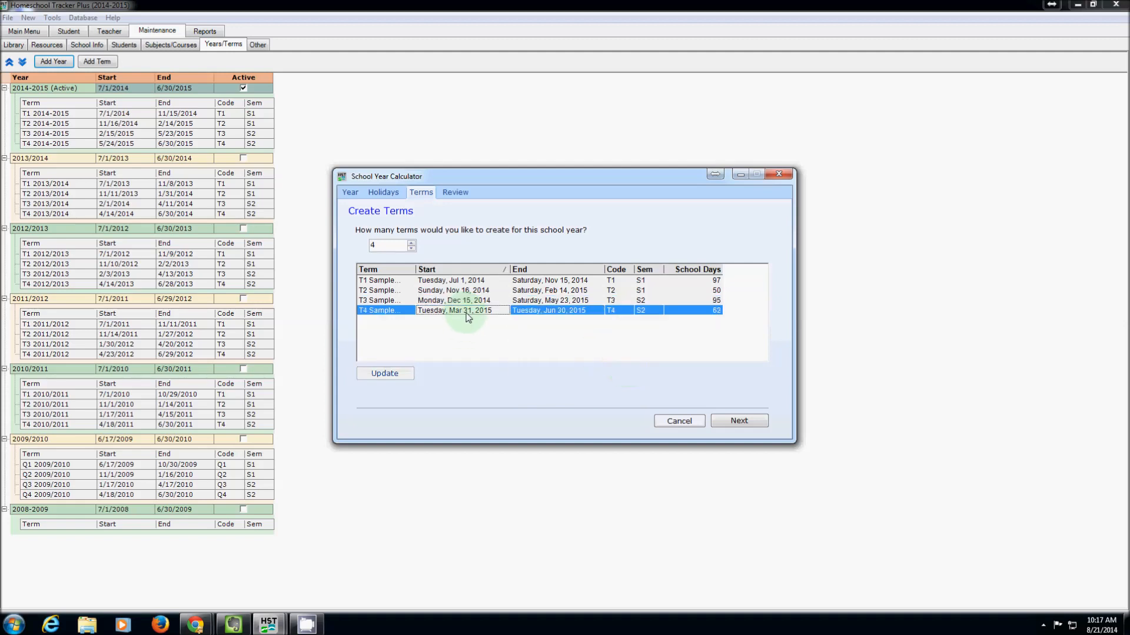
left_click(504, 312)
left_click(541, 328)
left_click(541, 328)
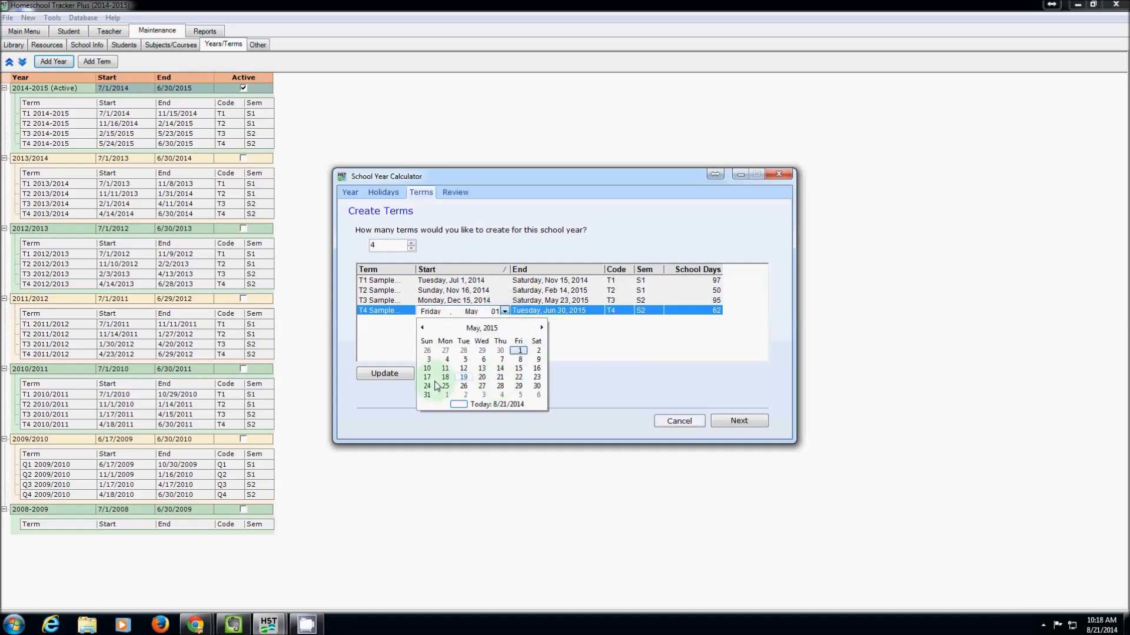
left_click(443, 386)
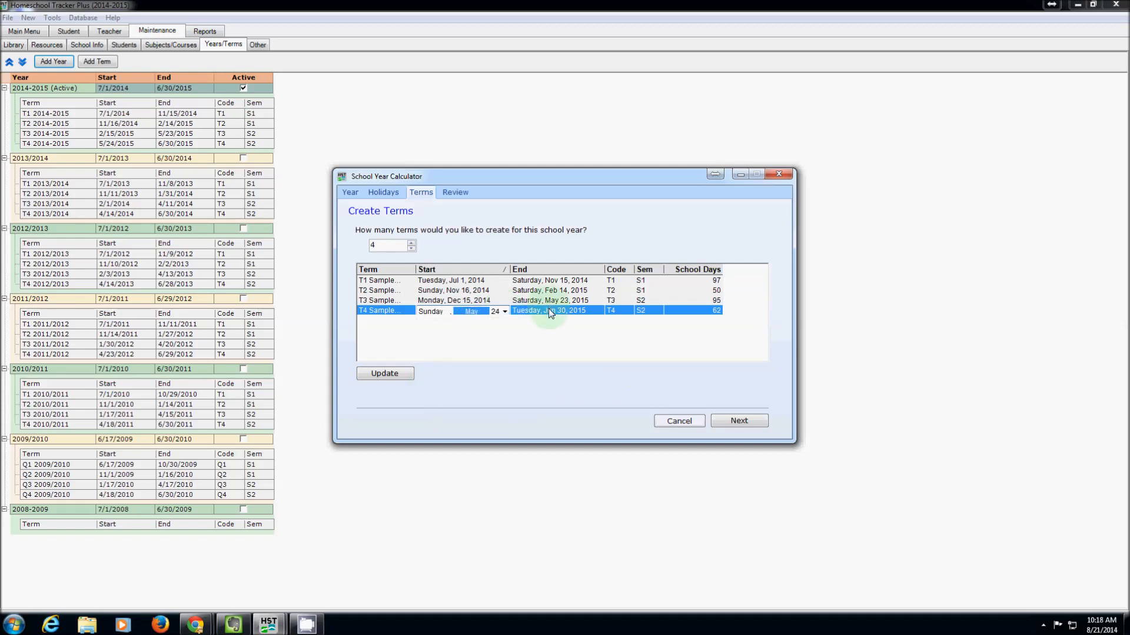
left_click(739, 422)
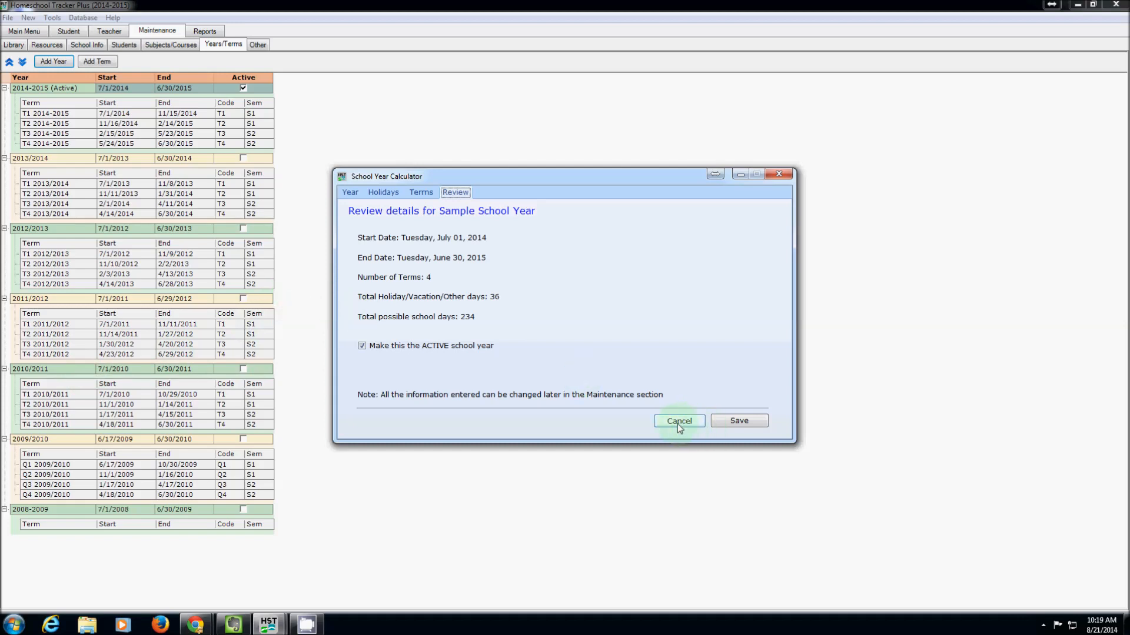
left_click(1043, 626)
right_click(1013, 529)
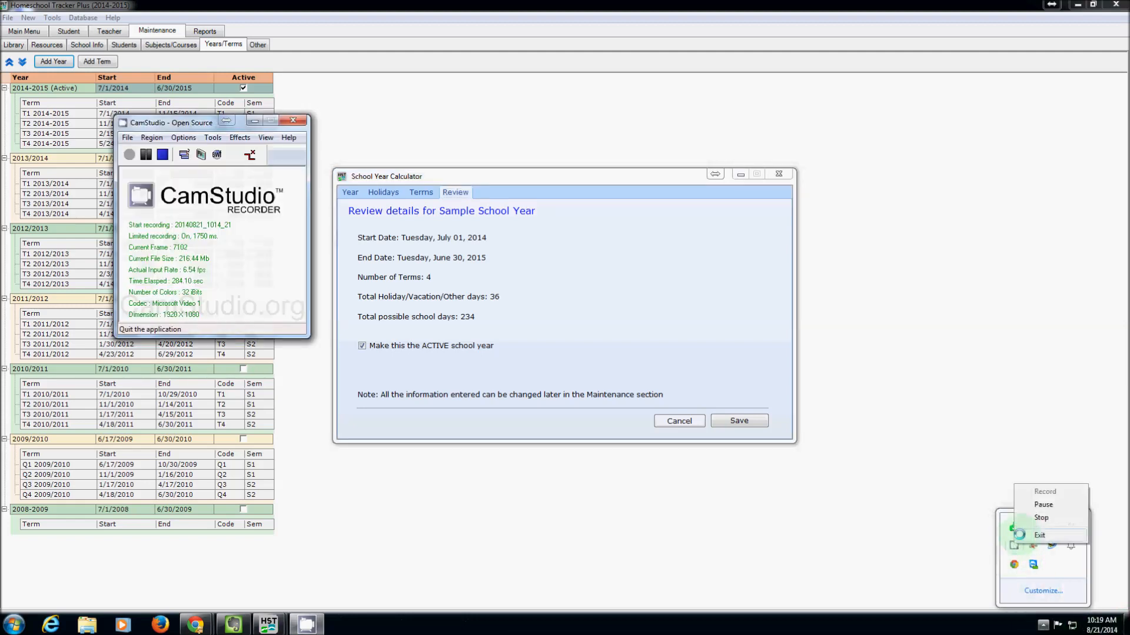